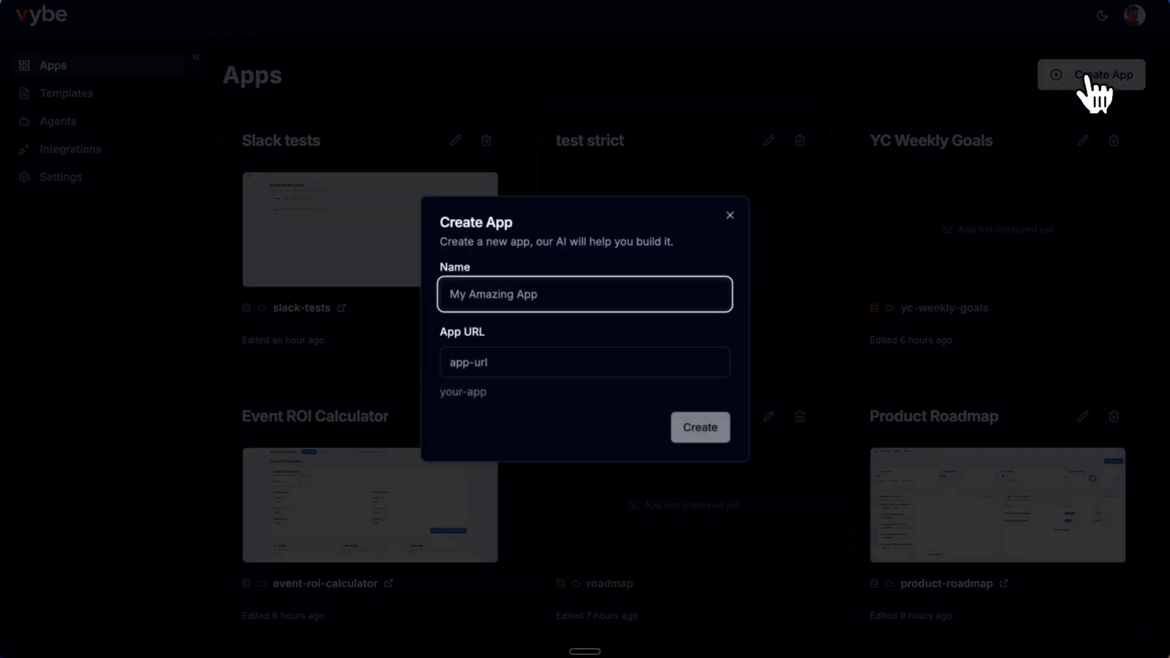
# - Create the 'Onboarding of Engineers' app and try the engineering persona with Slack and Jira integrations
pyautogui.write('Onboarding of Engineers')
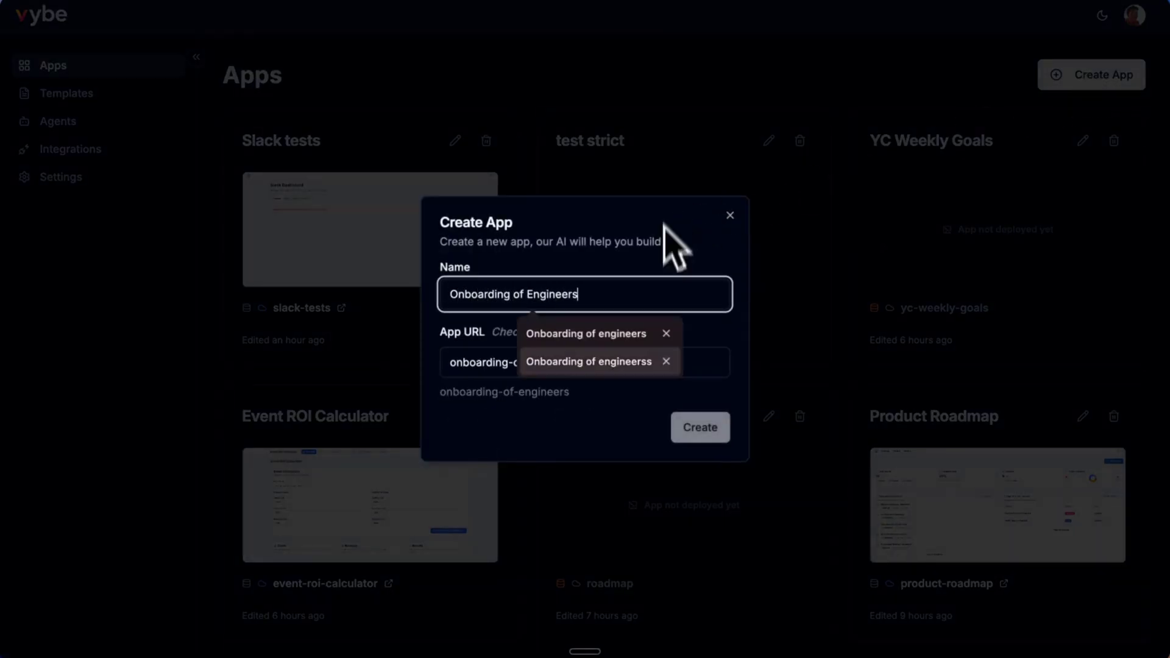
pyautogui.click(710, 427)
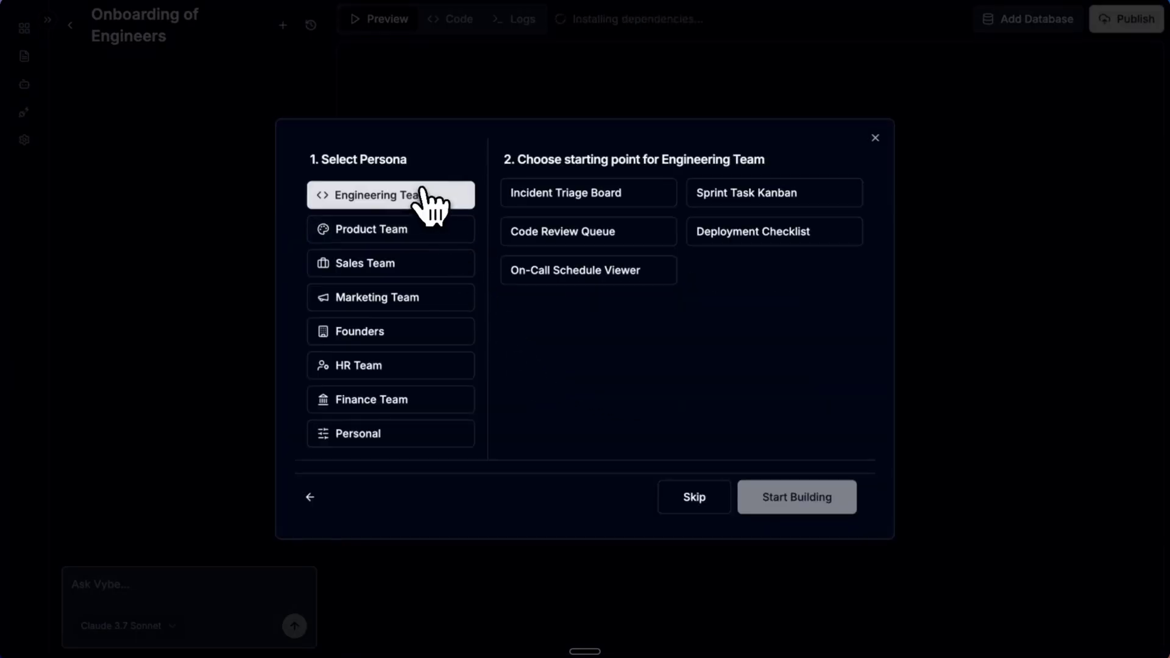
pyautogui.click(570, 194)
pyautogui.click(554, 300)
pyautogui.click(613, 304)
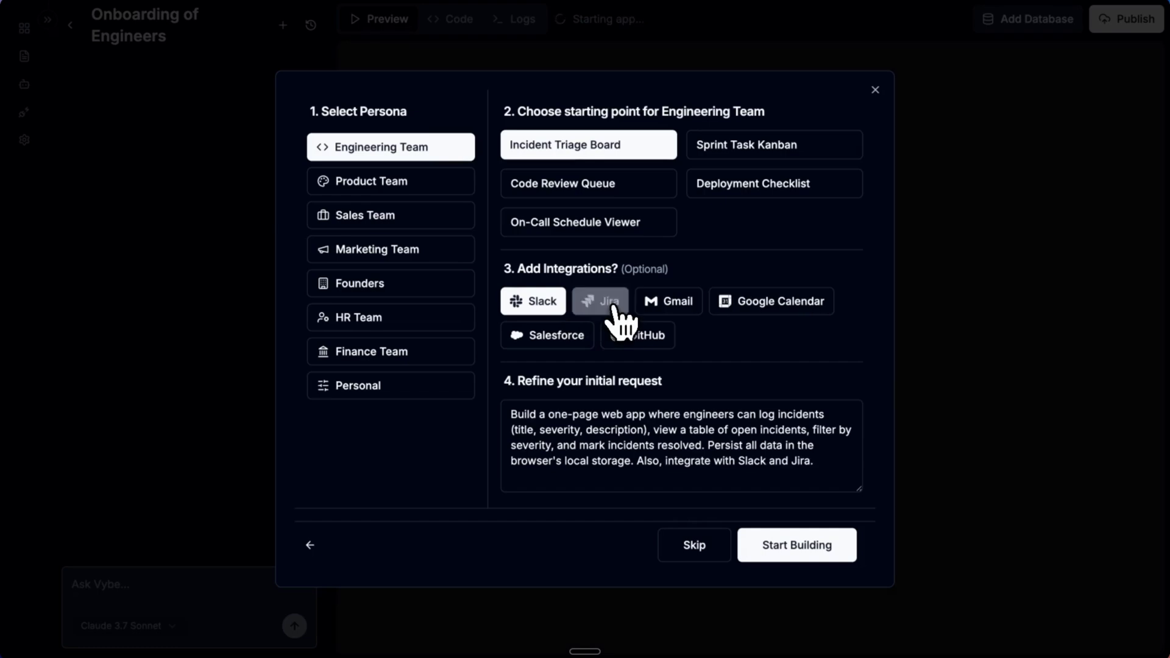
pyautogui.click(317, 545)
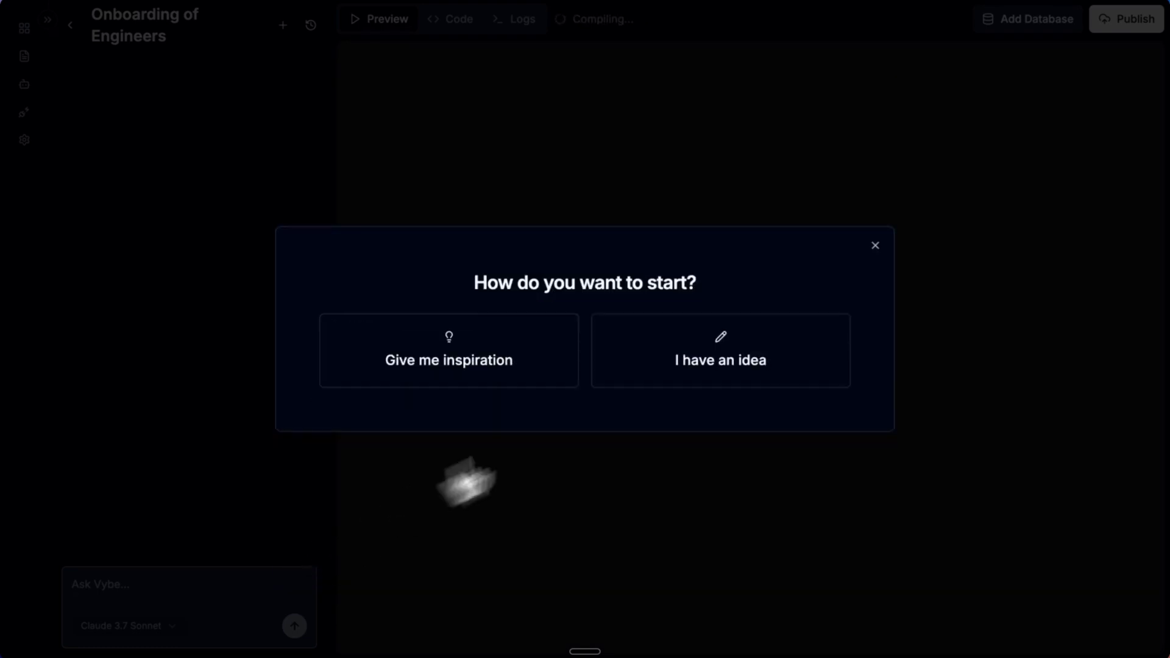
# - Choose 'I have an idea' and paste the onboarding description requesting template and cohort pages with sample data
pyautogui.click(717, 358)
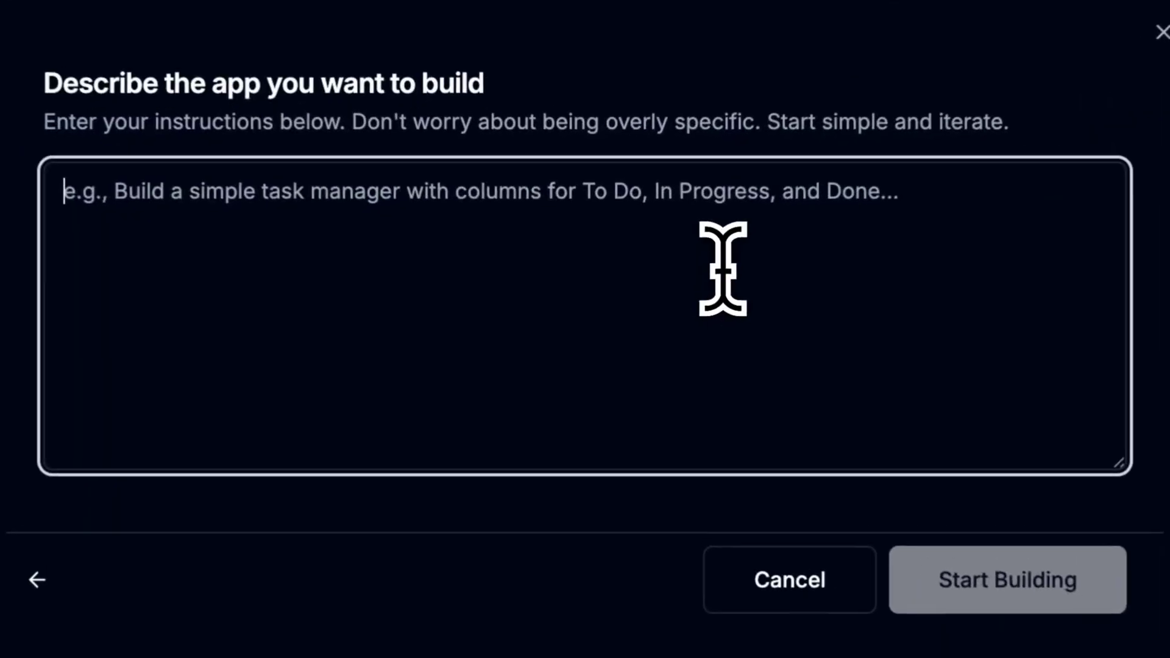
pyautogui.write('I want to create an onboarding process to onboard  my engineers - First page should display a list of templates (like an onboarding checklist) per type of engineer to onboard (back-end, front-end etc.) - Second page should display a list of cohorts (they start every other week), for each cohort I can assign engineers  and can assign a template - Generate some sample data for me')
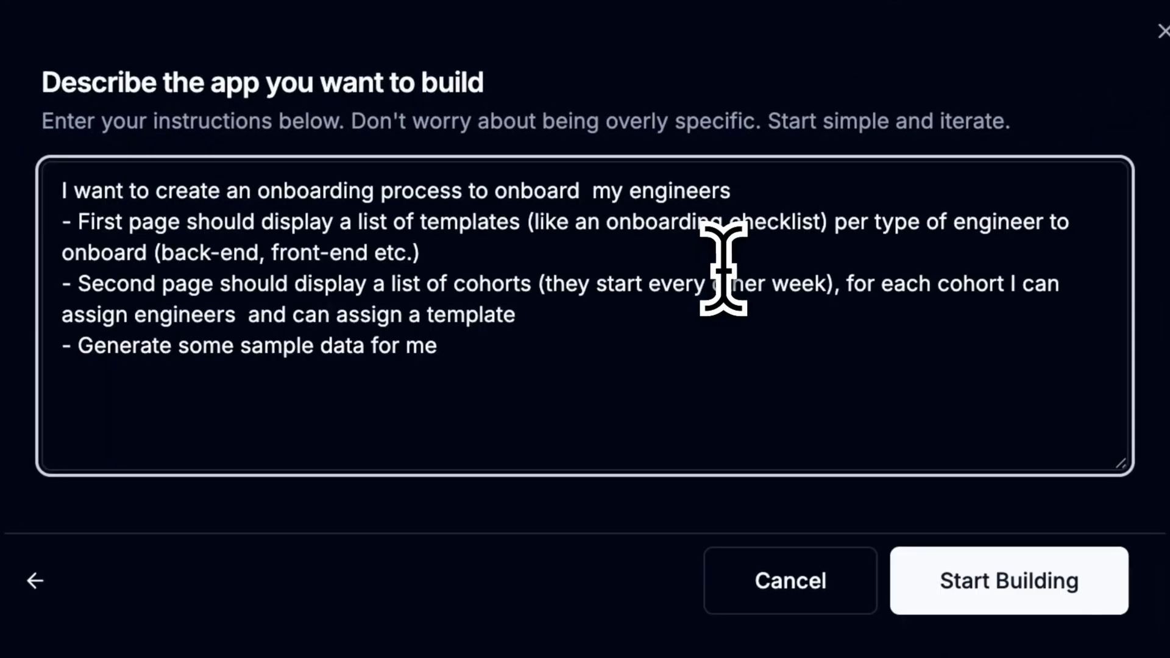
pyautogui.moveTo(295, 190); pyautogui.dragTo(705, 189)
pyautogui.click(390, 241)
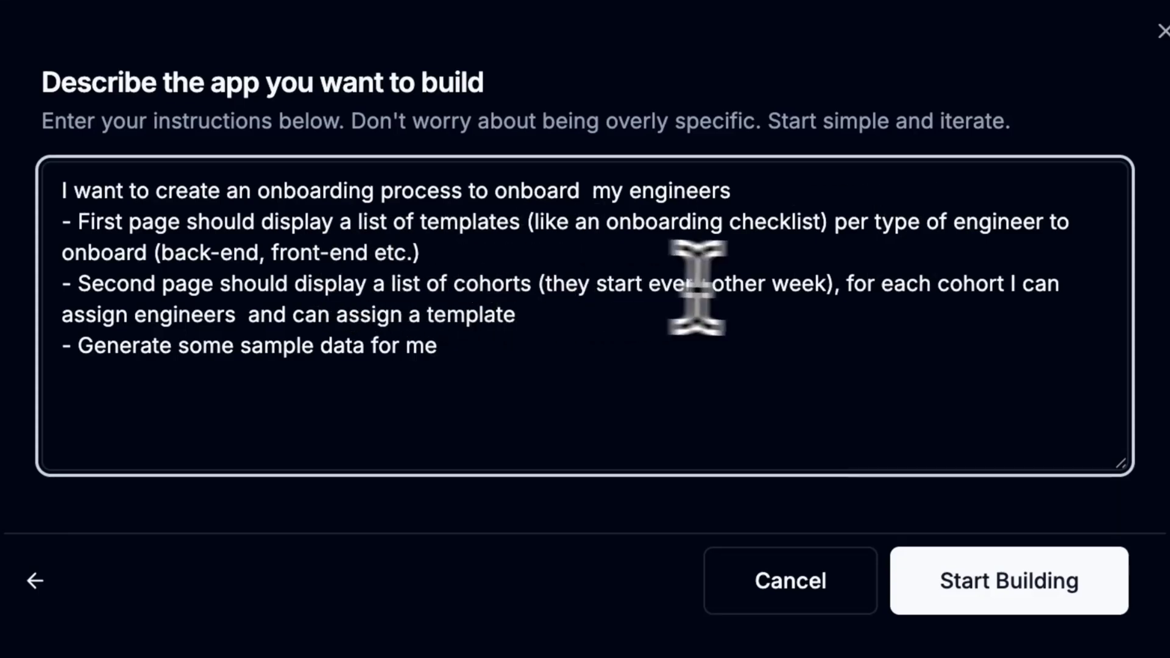
pyautogui.click(519, 315)
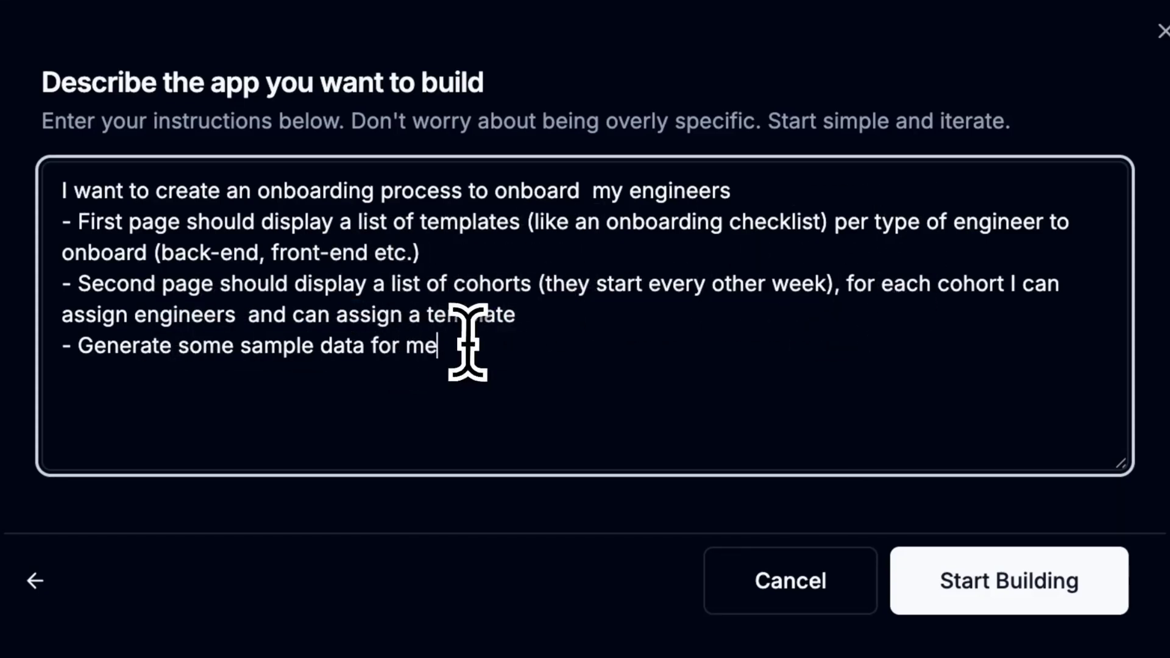
# - Start the build, then inspect src/app layout.tsx and page.tsx in the Code view
pyautogui.click(999, 586)
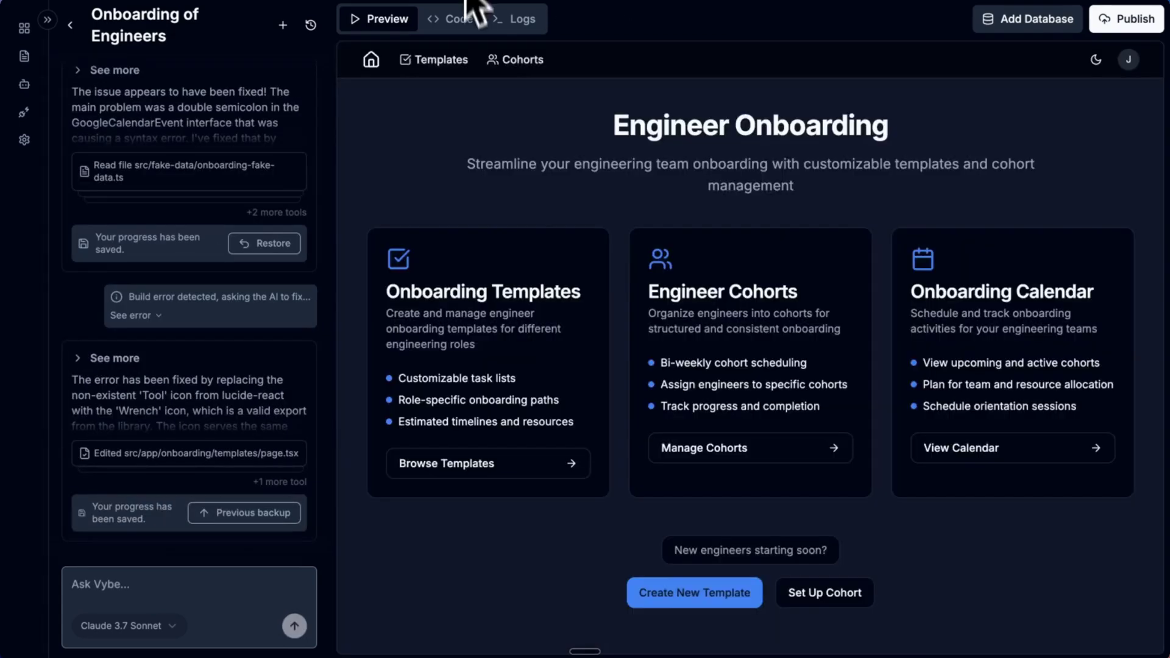
pyautogui.click(465, 15)
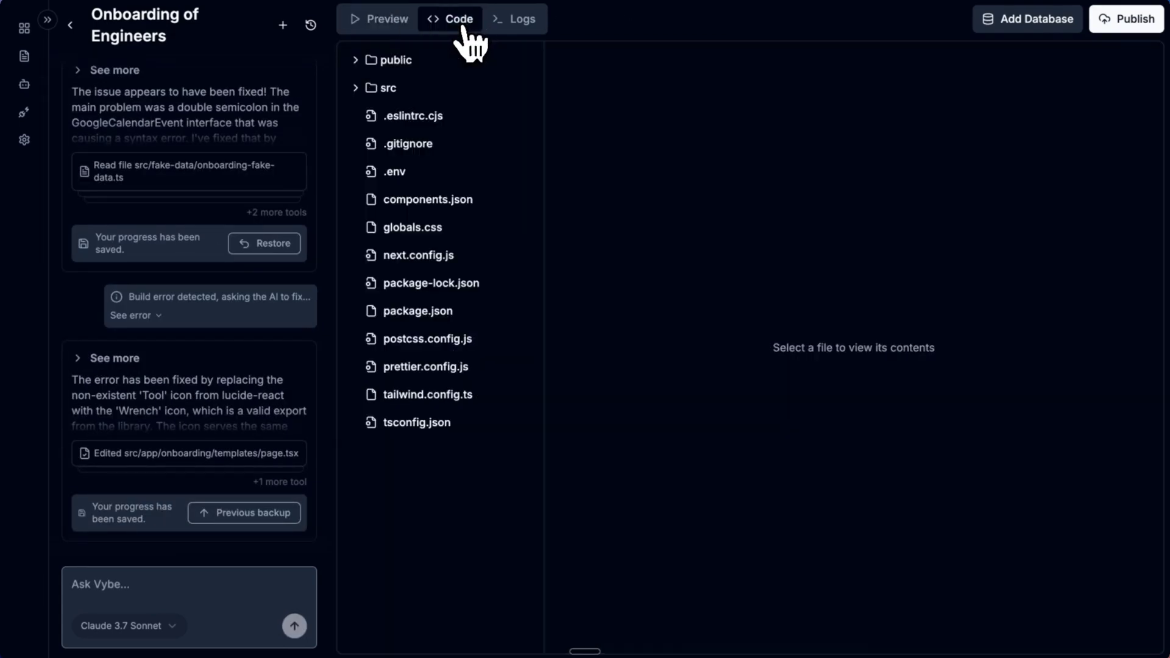
pyautogui.click(357, 88)
pyautogui.click(369, 113)
pyautogui.click(430, 166)
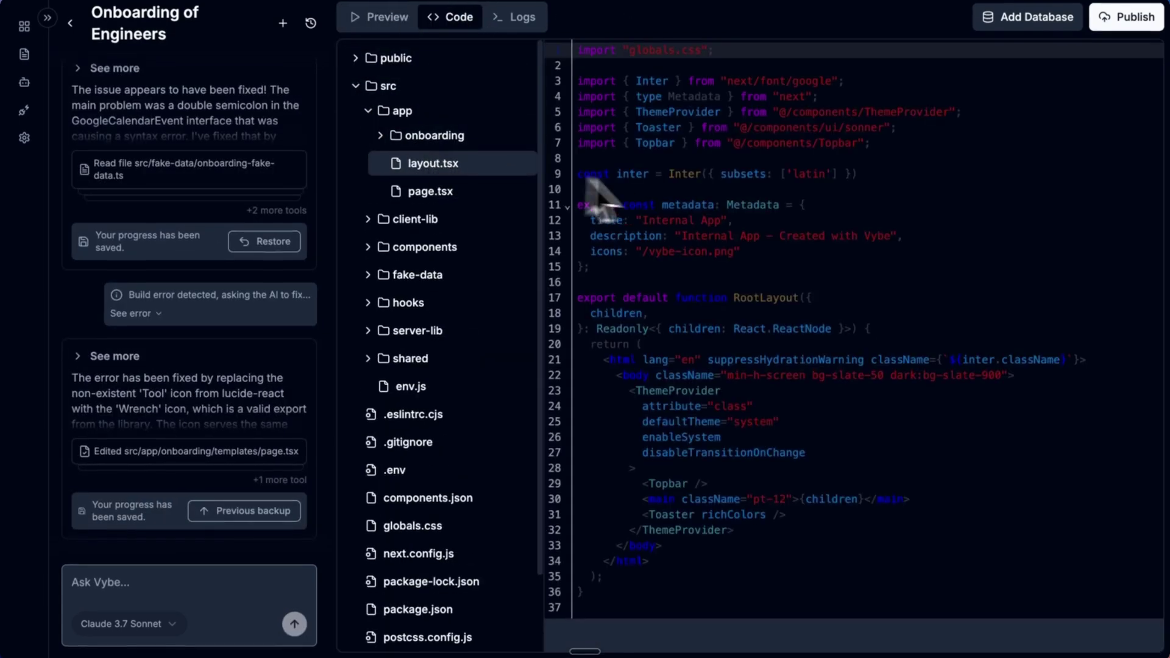
pyautogui.click(491, 194)
pyautogui.scroll(-3, 683, 280)
# - Review the build logs, return to the Engineer Onboarding preview, and publish the app
pyautogui.click(523, 21)
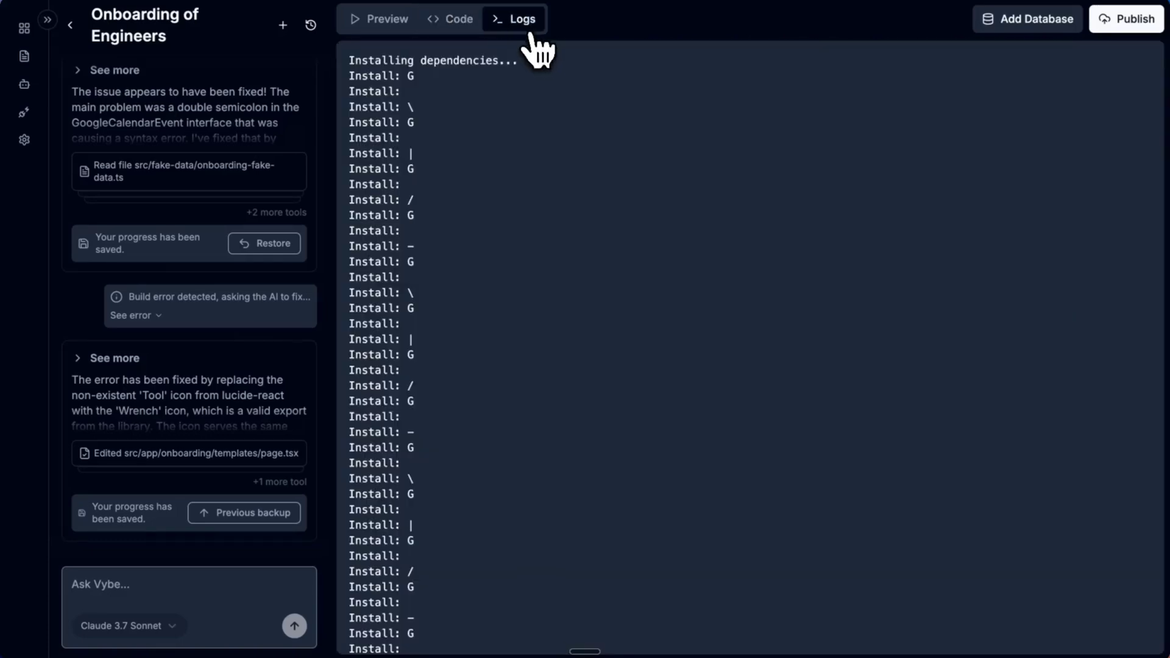
pyautogui.click(390, 21)
pyautogui.click(1129, 23)
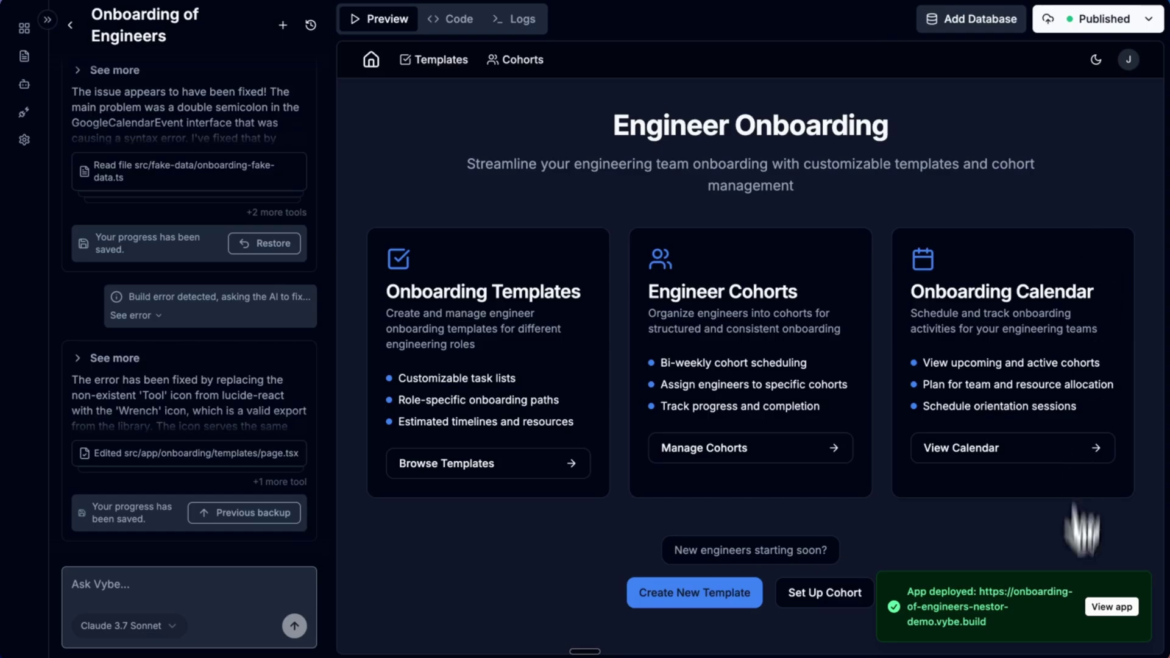
# - Open the deployed app, check the account menu, and switch to light theme and back to dark
pyautogui.click(1106, 607)
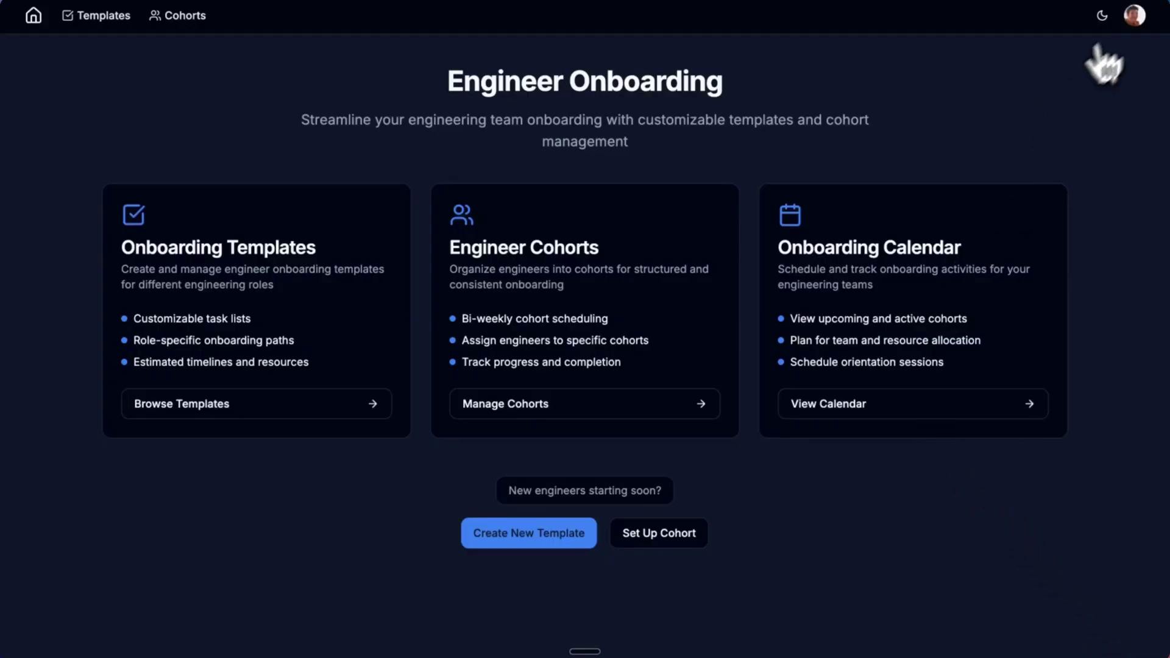
pyautogui.click(1135, 16)
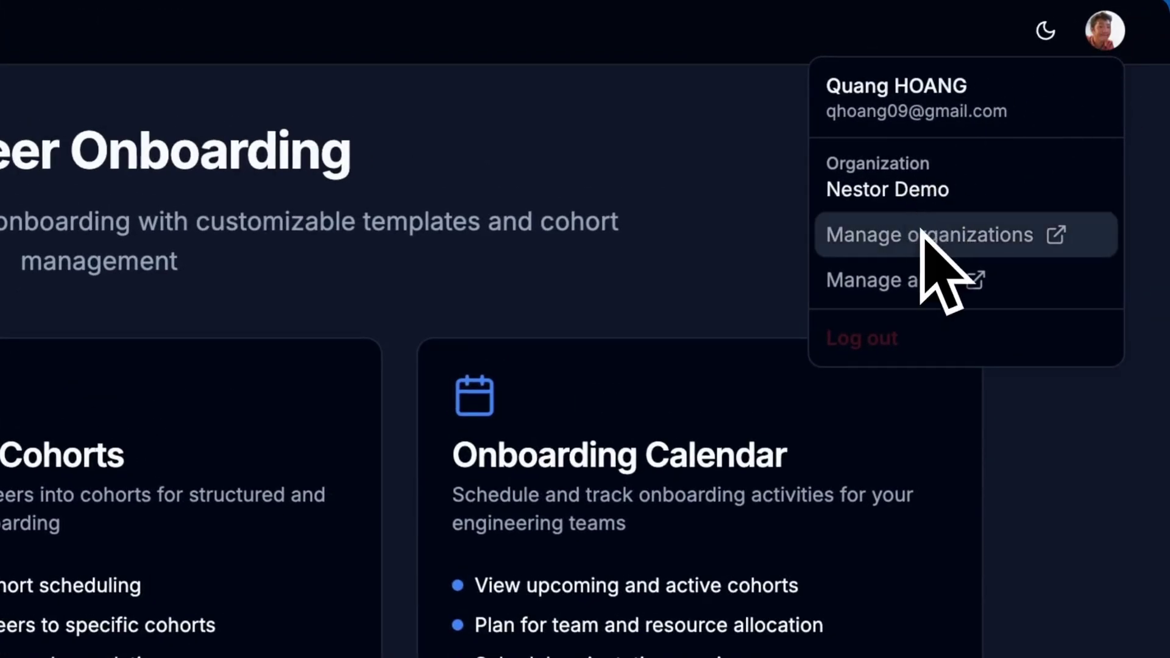
pyautogui.click(1105, 31)
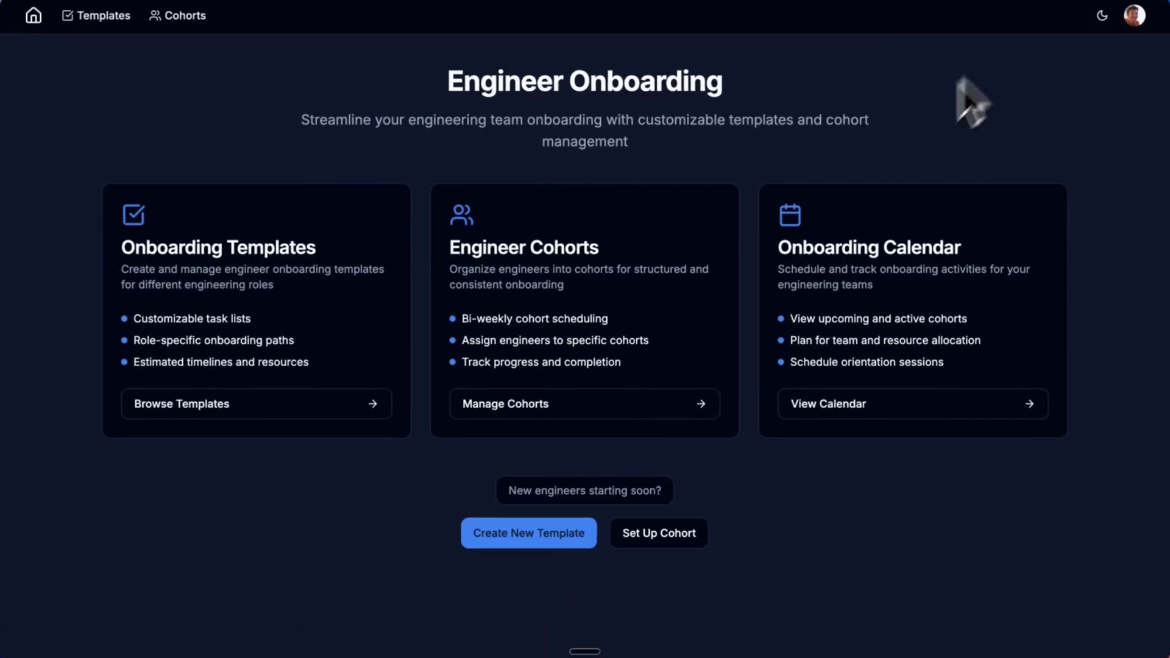
pyautogui.click(1103, 17)
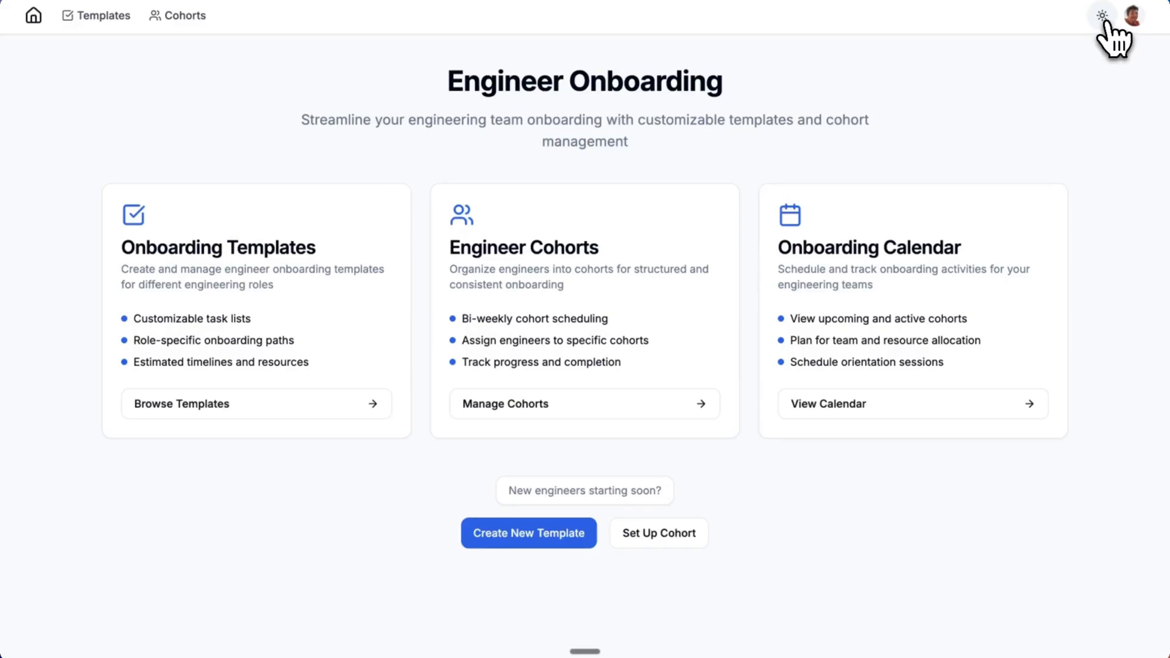
pyautogui.click(1104, 19)
# - Review the Frontend Engineer template's tasks, including Setup Company Accounts and HR Onboarding
pyautogui.click(103, 19)
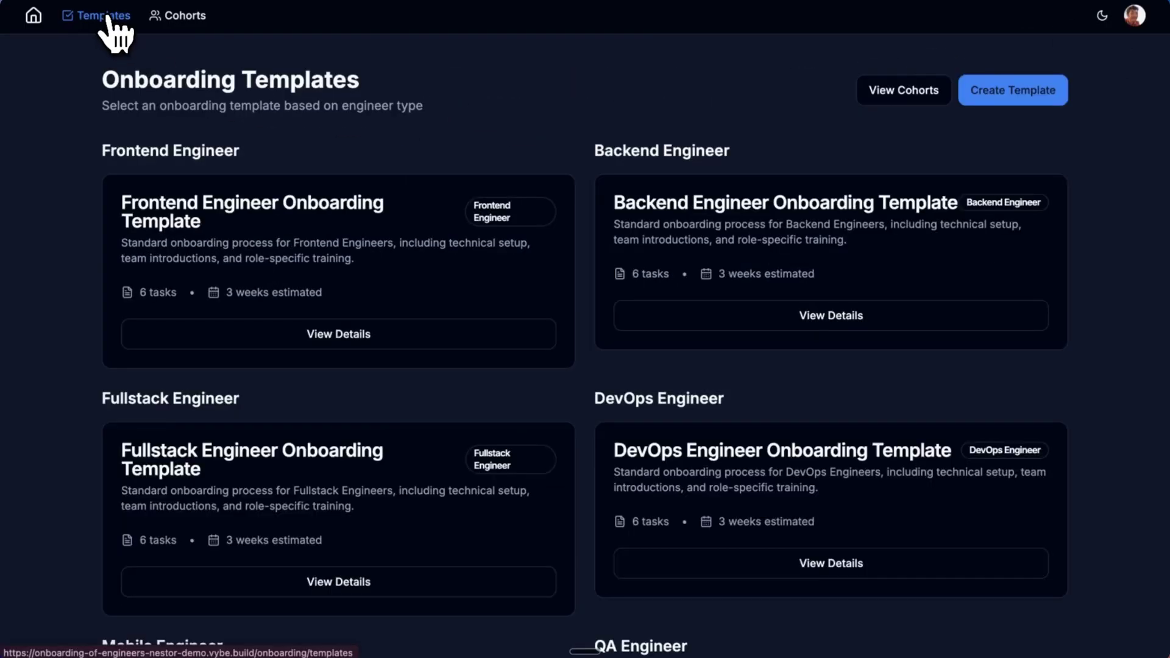
pyautogui.scroll(-1, 341, 134)
pyautogui.scroll(-5, 384, 217)
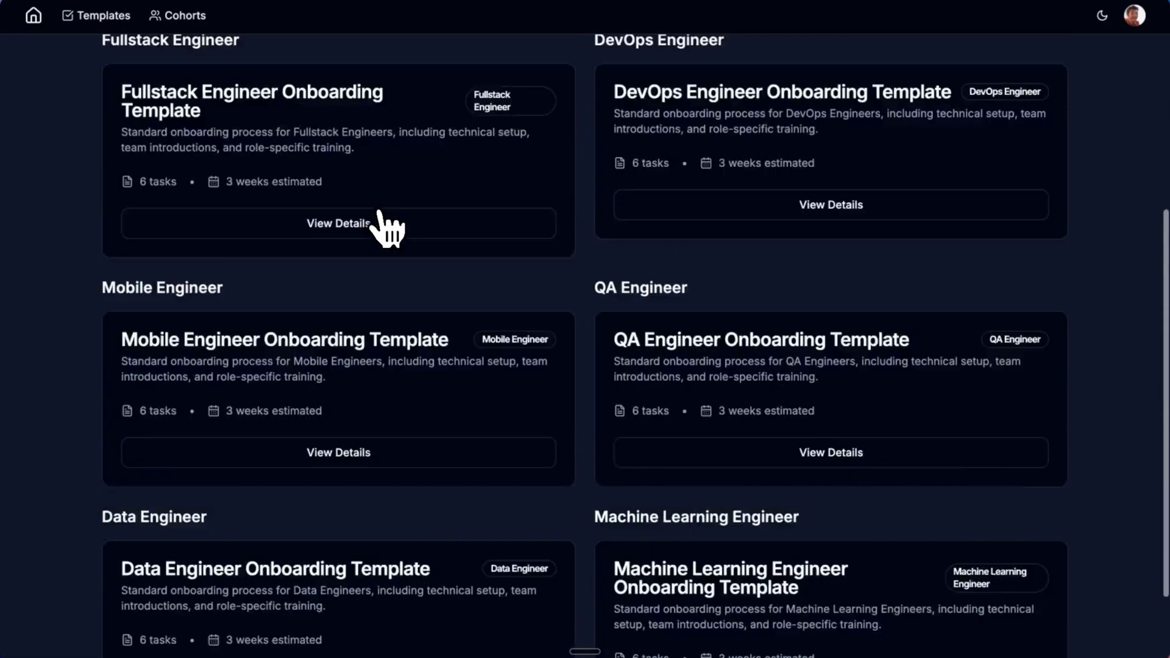
pyautogui.click(386, 229)
pyautogui.click(378, 252)
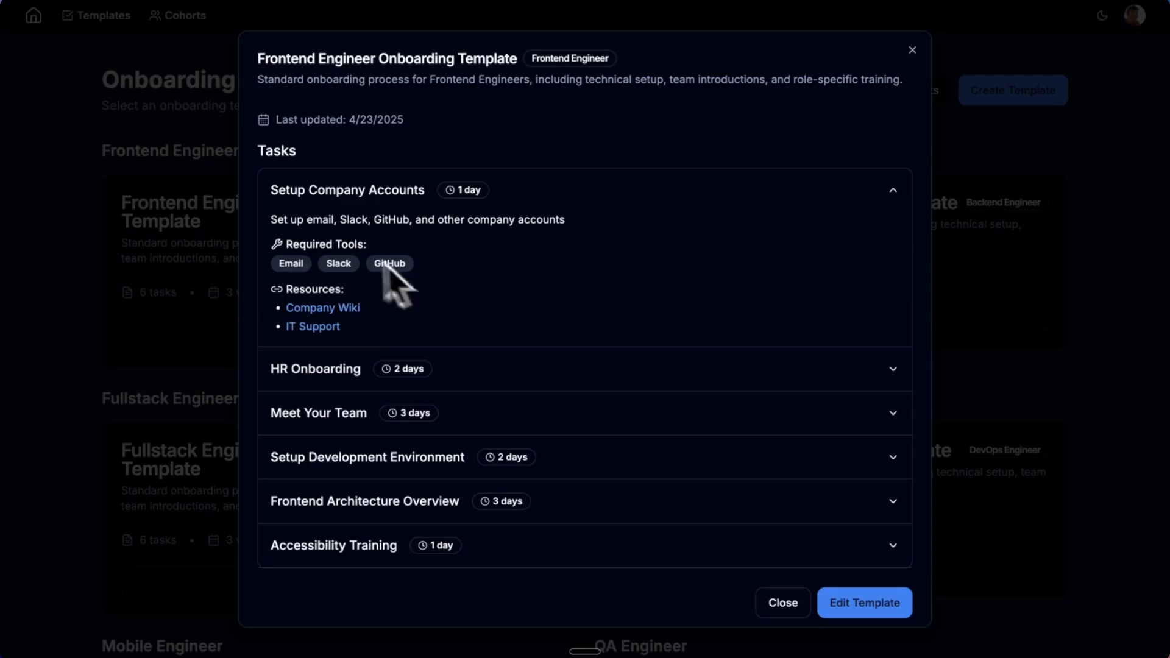
pyautogui.click(426, 368)
pyautogui.click(487, 235)
pyautogui.click(939, 224)
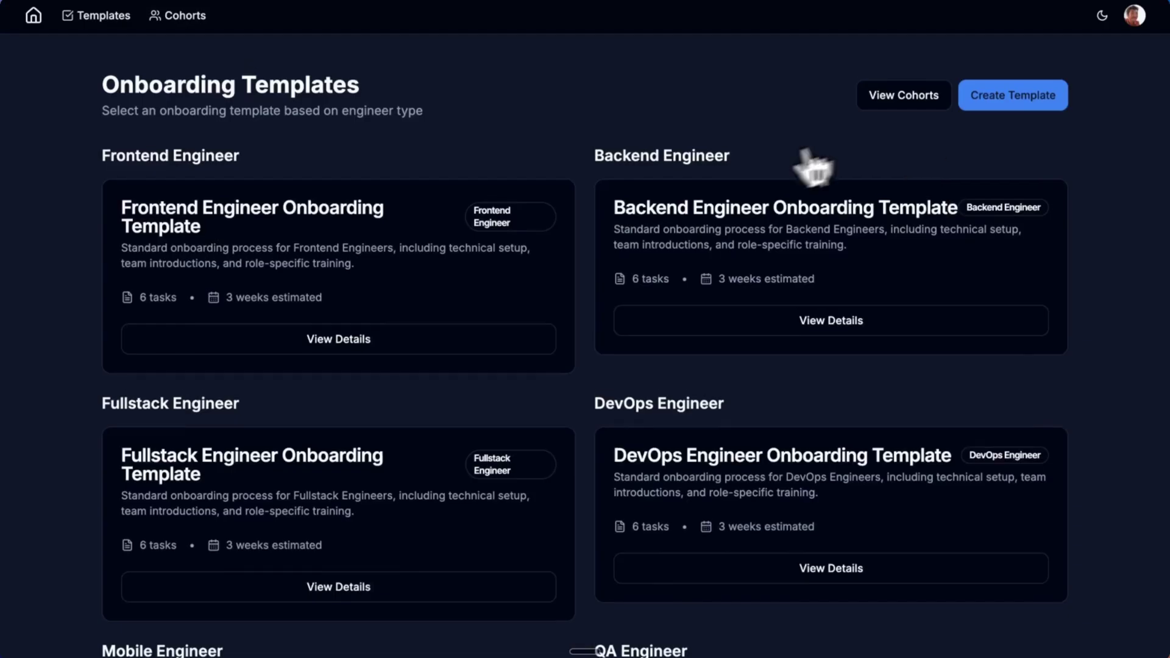
# - On Engineer Cohorts, assign one engineer to the May 1 Cohort
pyautogui.click(184, 17)
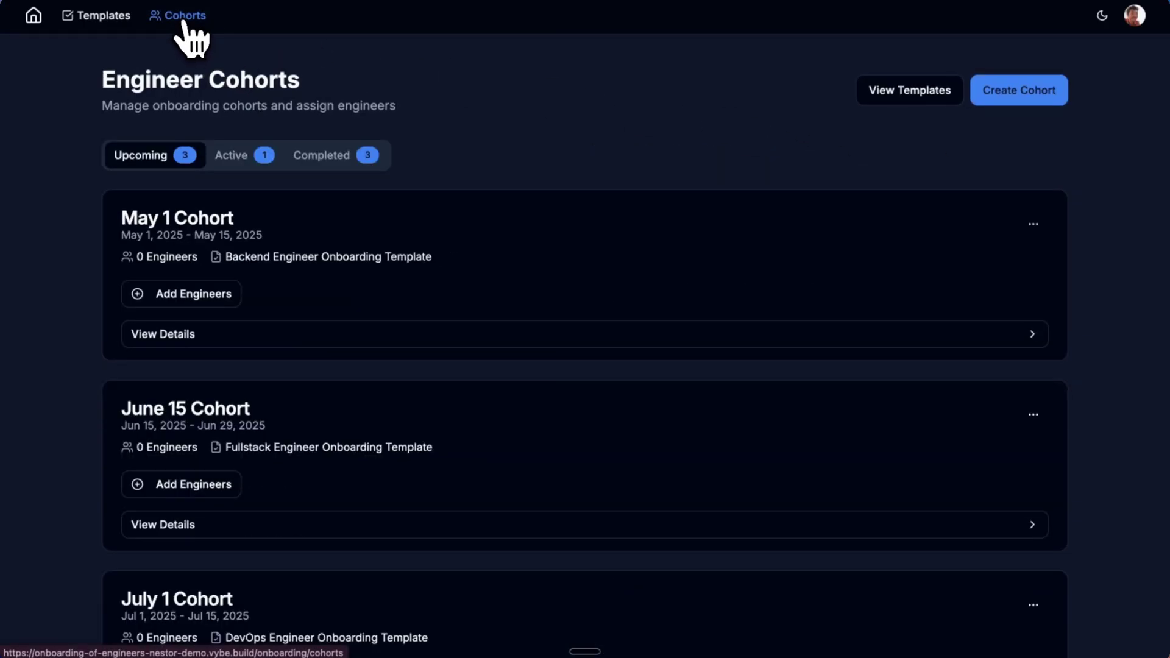
pyautogui.scroll(-3, 457, 170)
pyautogui.scroll(3, 467, 299)
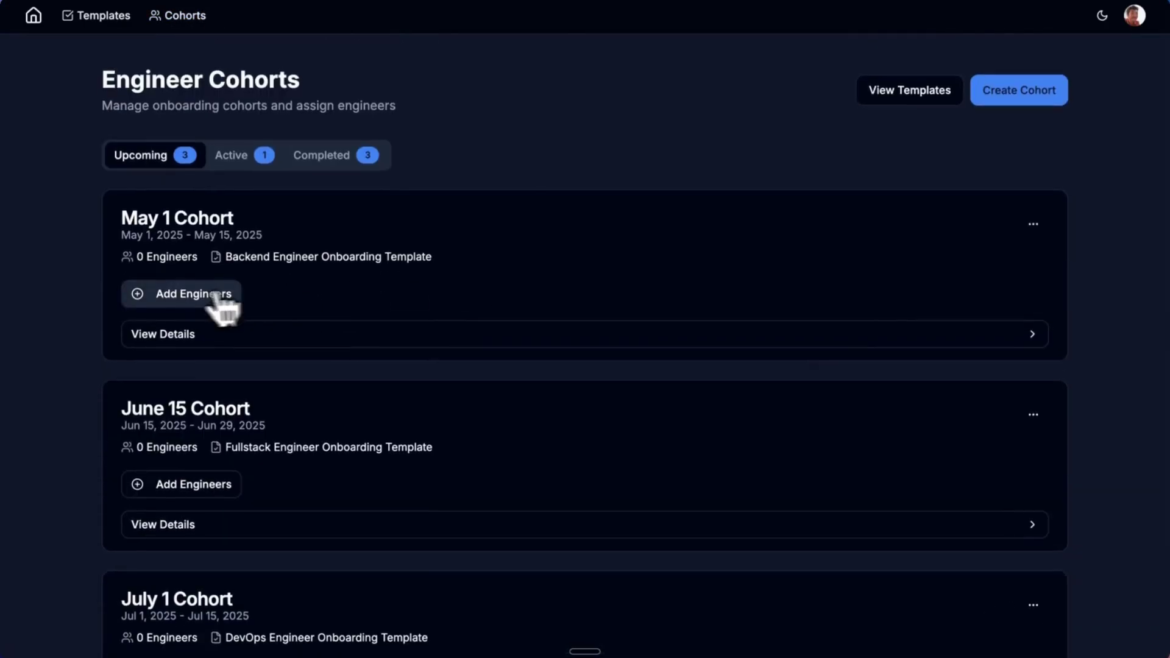
pyautogui.click(219, 301)
pyautogui.scroll(-1, 574, 283)
pyautogui.click(719, 245)
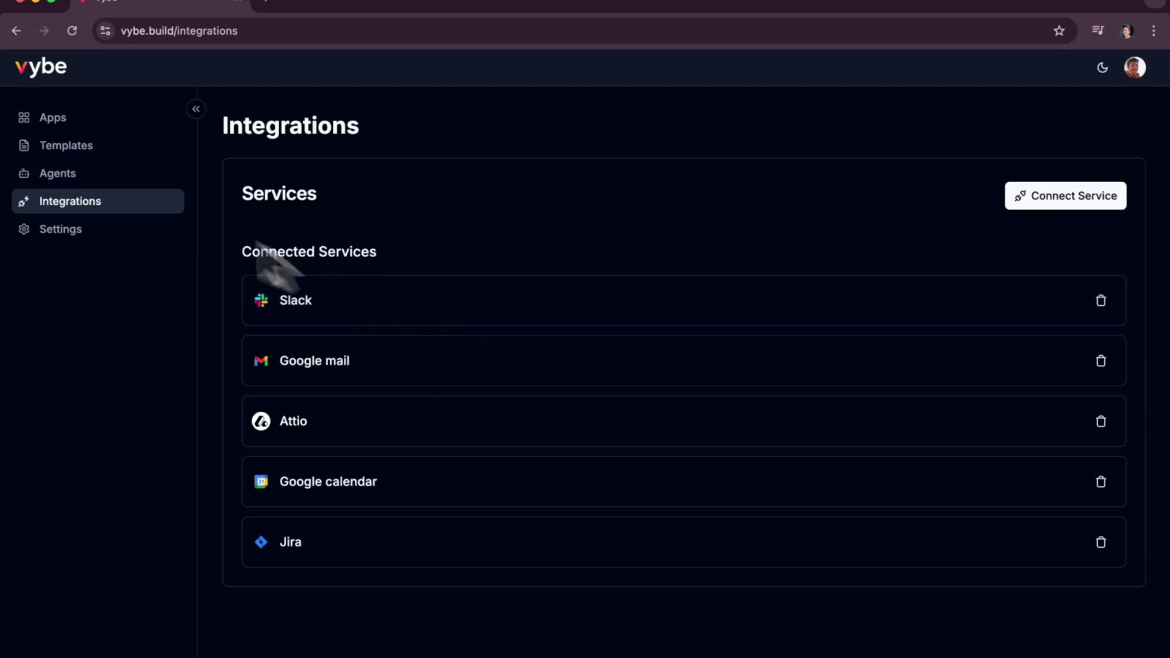
# - Send the prompt 'Create a new pge age my Slack Users' to Ask Vybe, then publish the latest changes
pyautogui.click(16, 30)
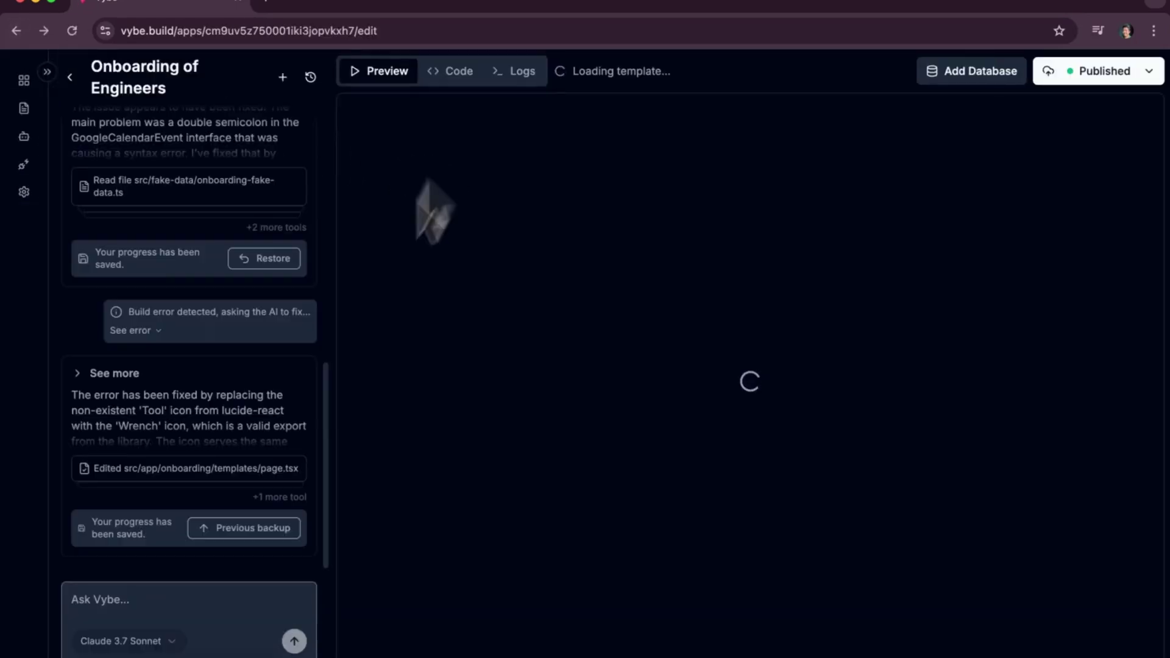
pyautogui.click(200, 599)
pyautogui.write('Create a new pge ')
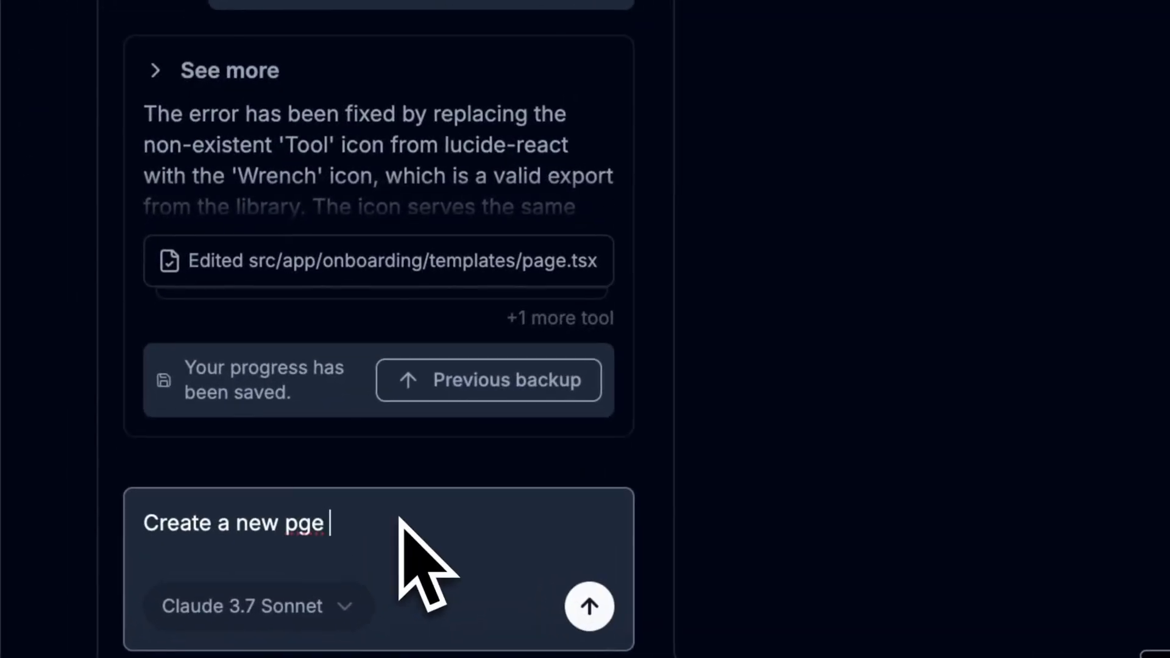
pyautogui.press('BackSpace')
pyautogui.press('BackSpace')
pyautogui.press('BackSpace')
pyautogui.write('age that will pul')
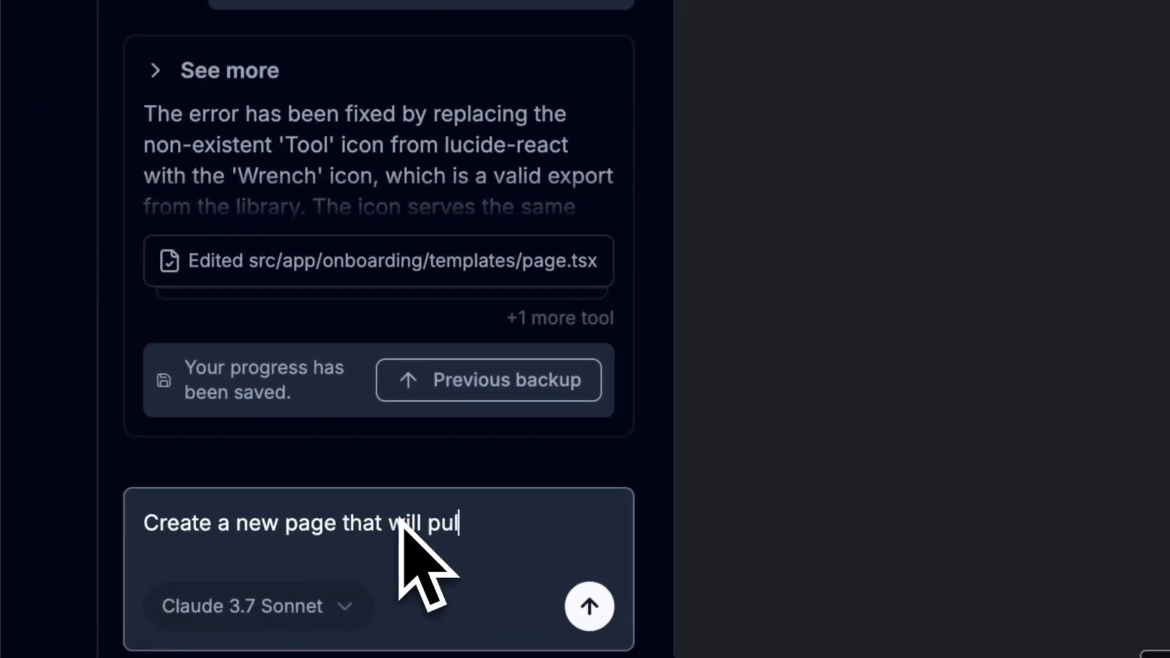
pyautogui.write(' my Slack Users')
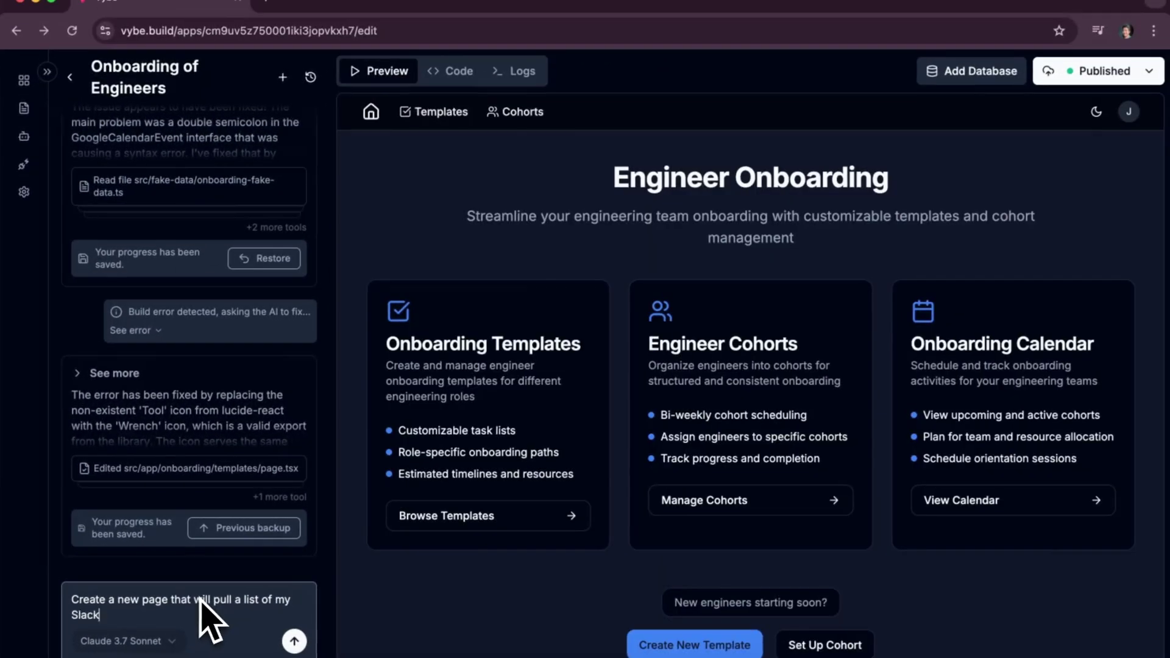
pyautogui.press('Return')
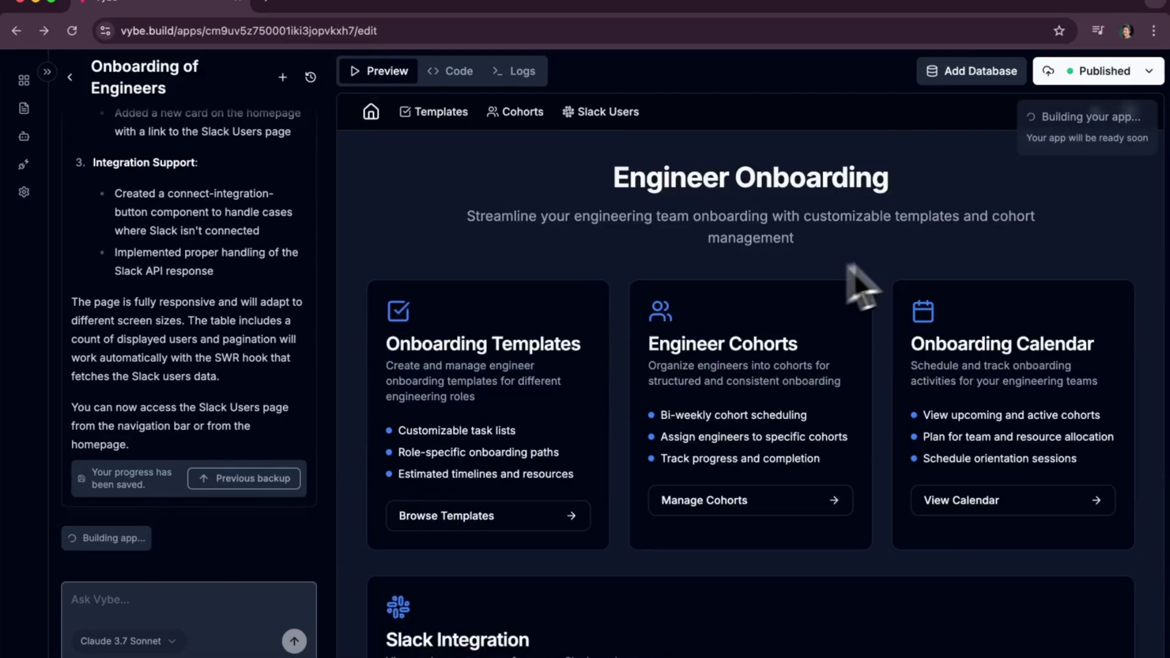
pyautogui.click(1105, 71)
pyautogui.click(1017, 143)
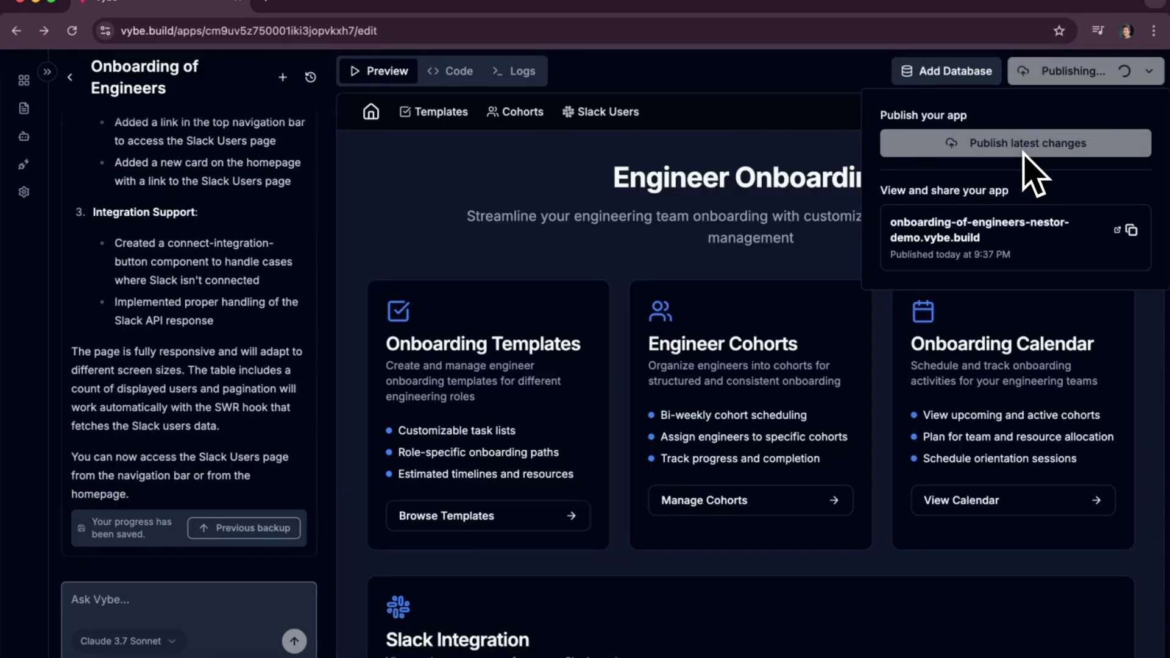
# - Open the published app's Slack Users page and show the actions menu for one user
pyautogui.click(1108, 627)
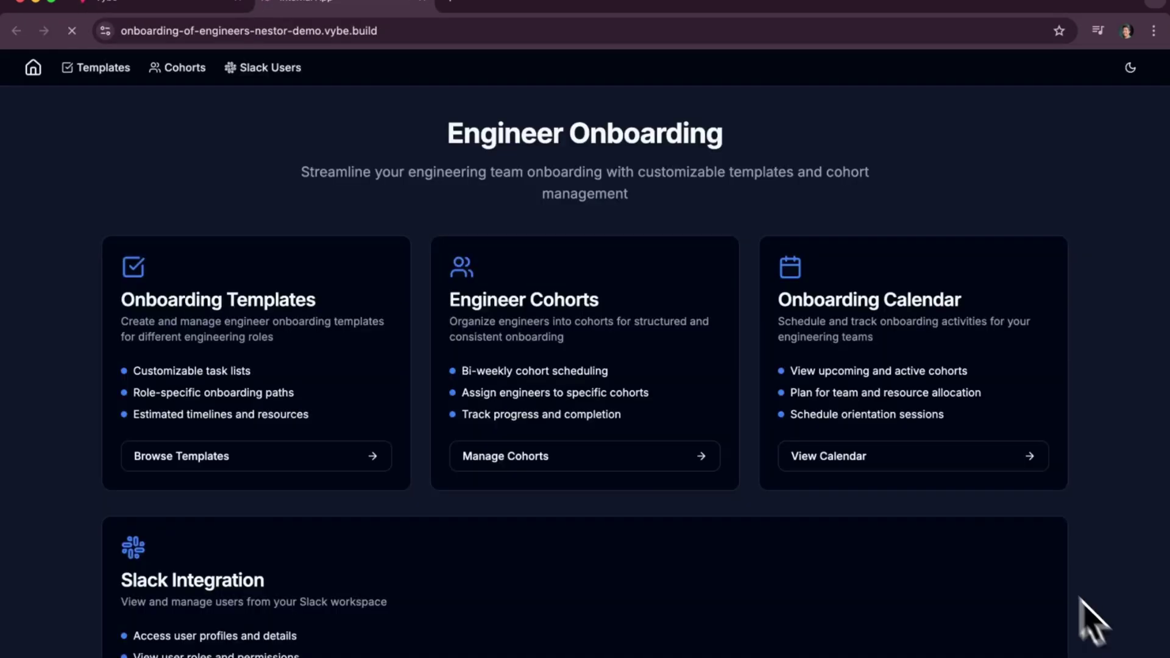
pyautogui.scroll(-5, 522, 314)
pyautogui.scroll(5, 522, 314)
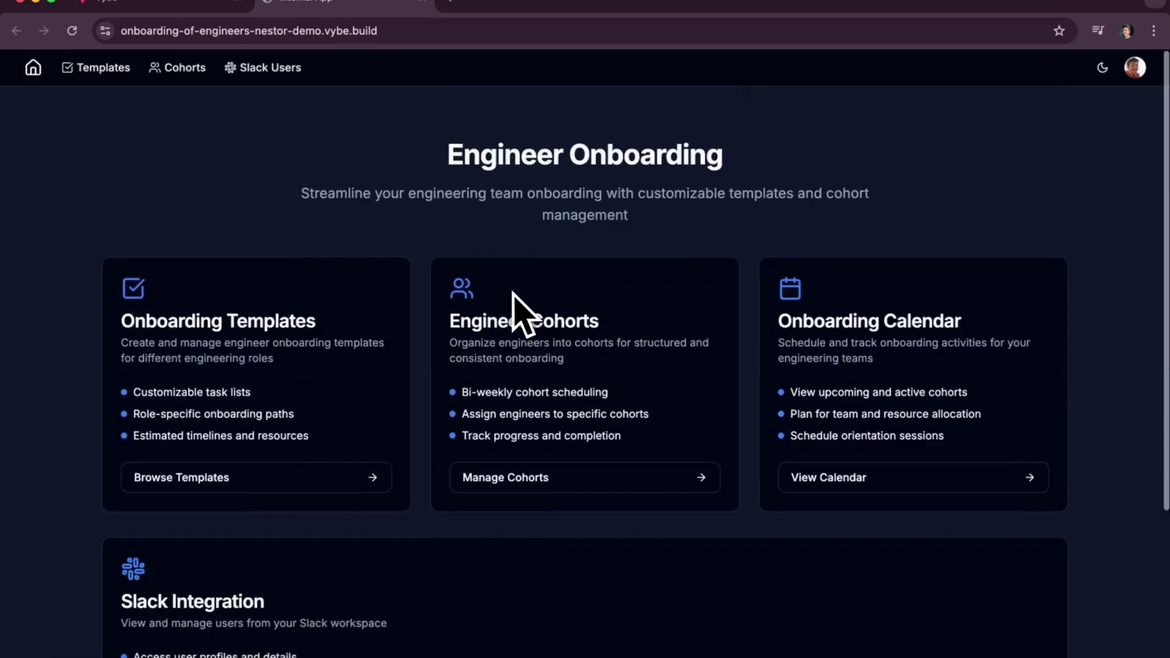
pyautogui.click(274, 69)
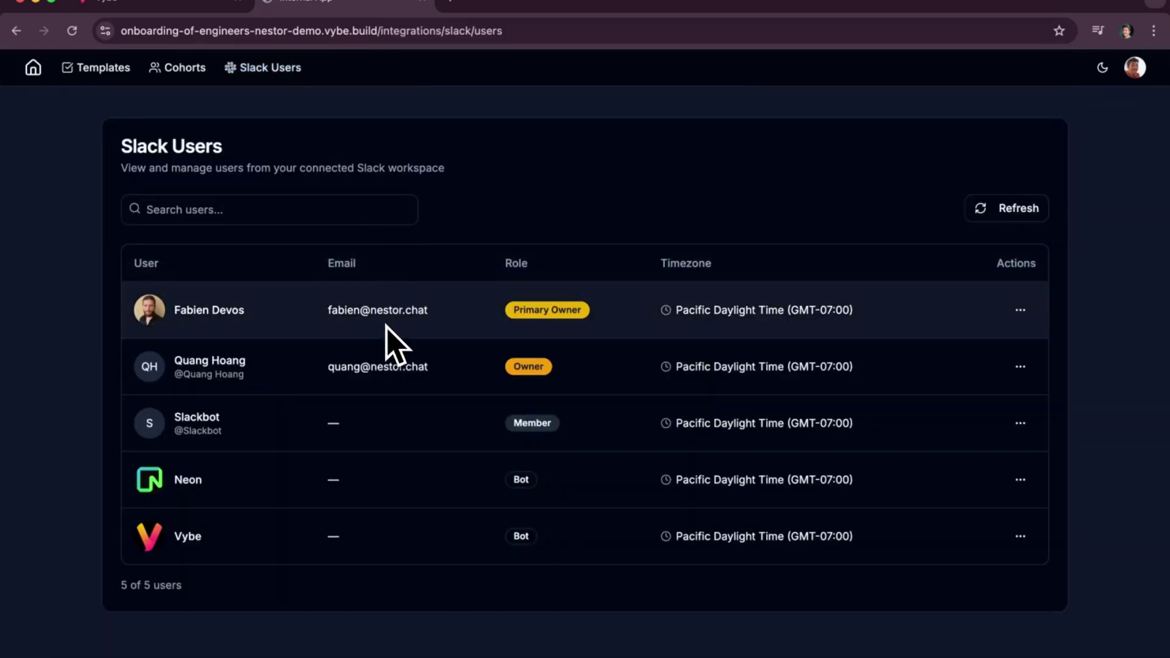
pyautogui.click(1020, 366)
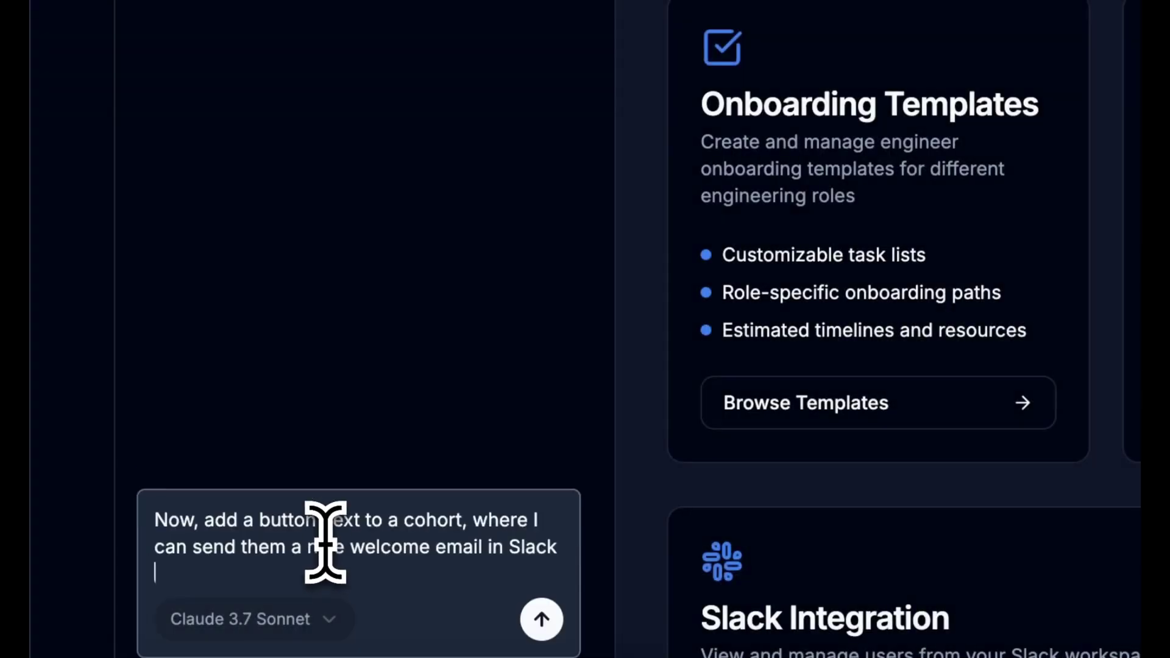
# - Send the AI a request for a cohort button that posts a Slack welcome message
pyautogui.press('BackSpace')
pyautogui.moveTo(345, 548); pyautogui.dragTo(559, 549)
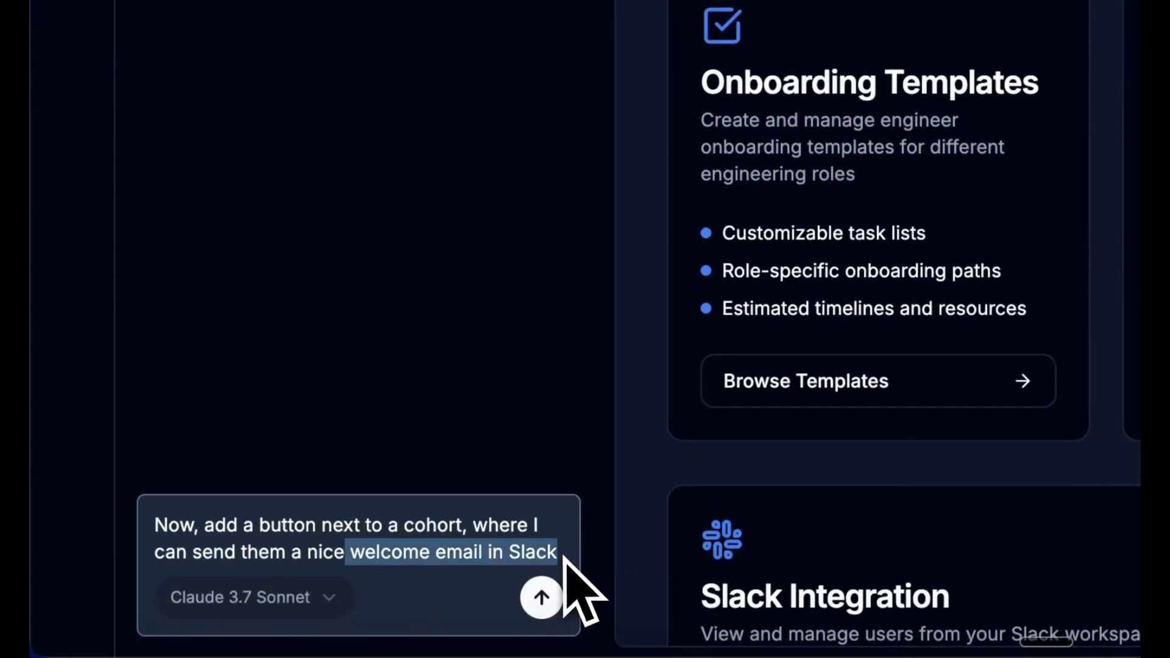
pyautogui.click(540, 599)
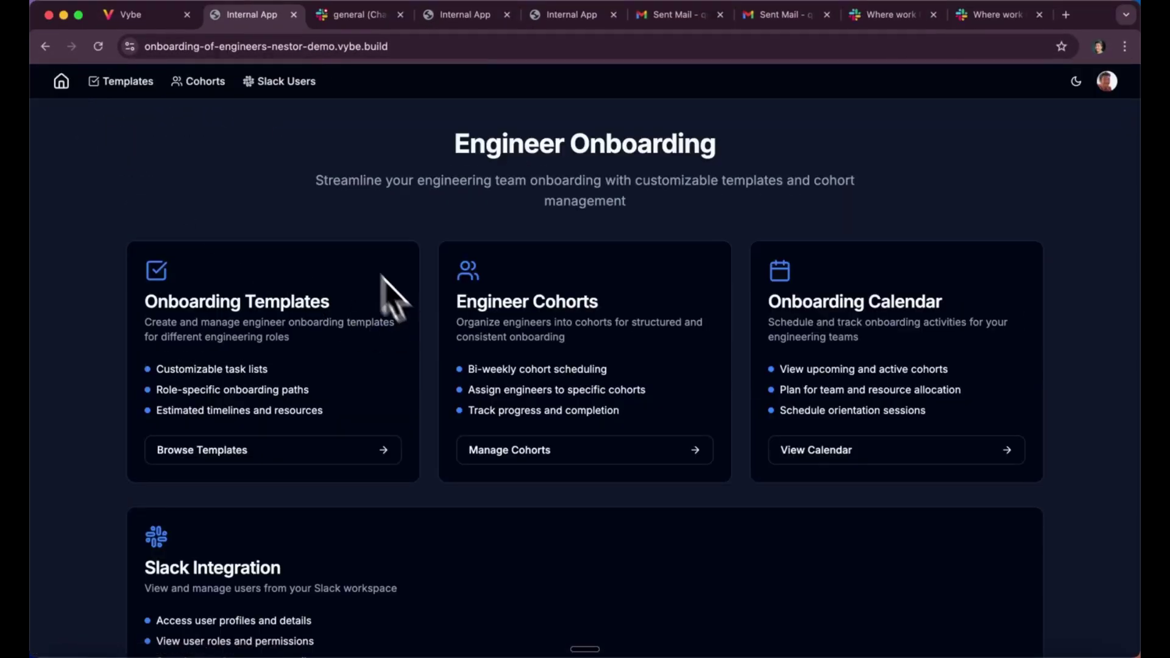
# - Open the April 15 Cohort's details from the active cohorts on Engineer Cohorts
pyautogui.click(201, 83)
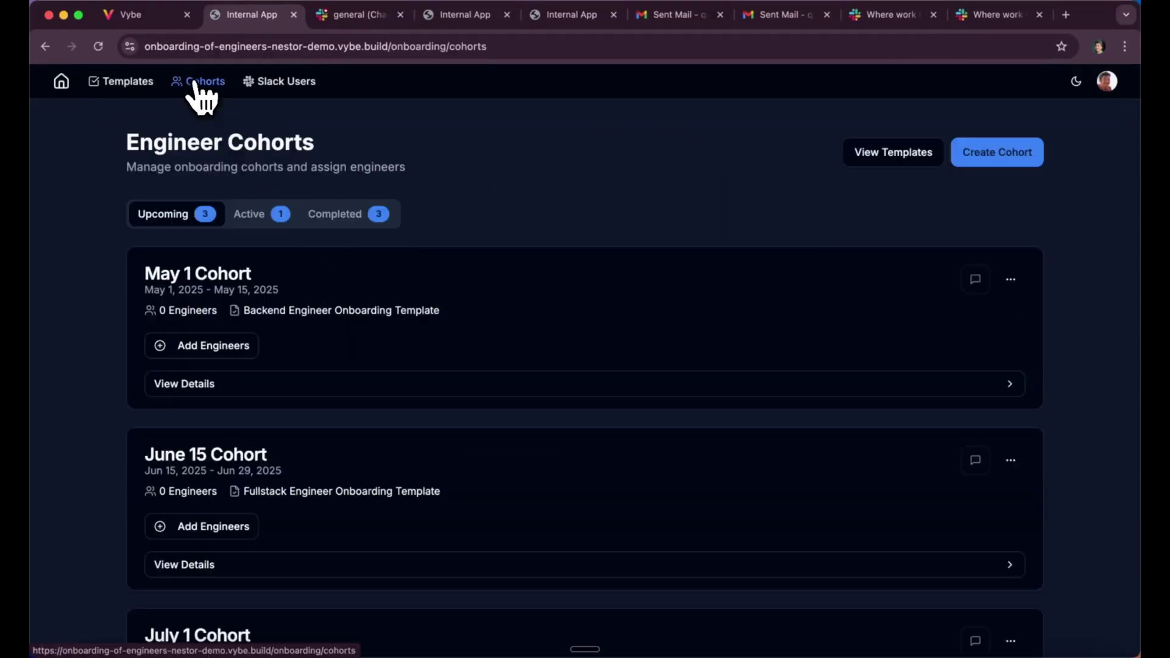
pyautogui.click(268, 217)
pyautogui.click(814, 378)
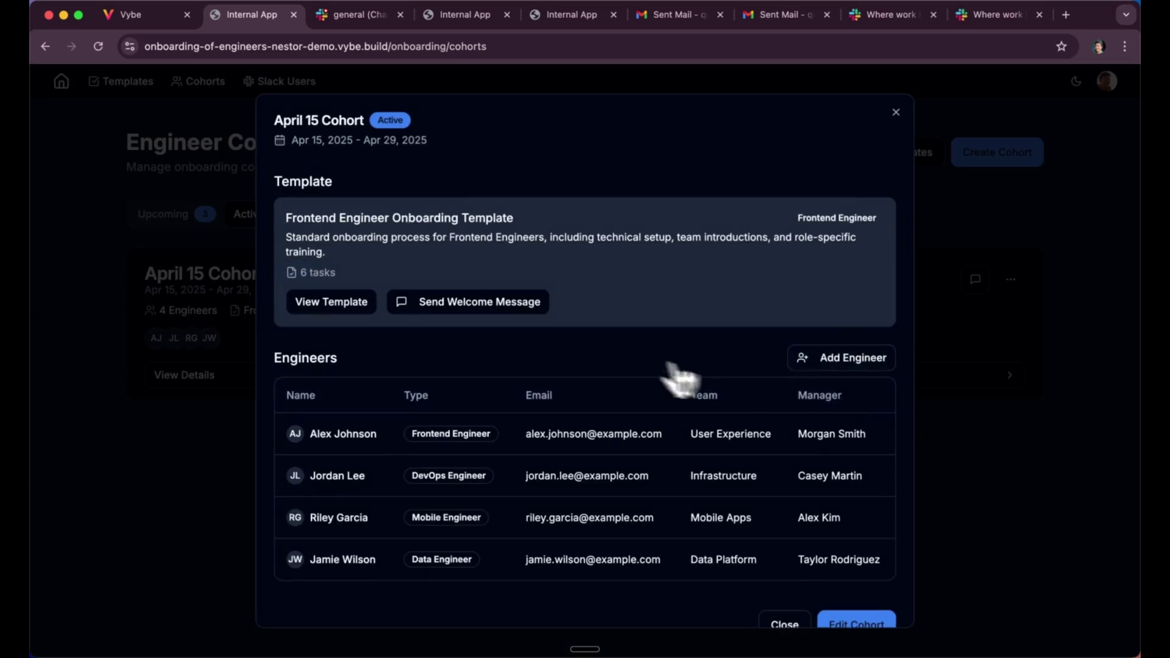
pyautogui.scroll(-1, 610, 350)
pyautogui.scroll(1, 518, 290)
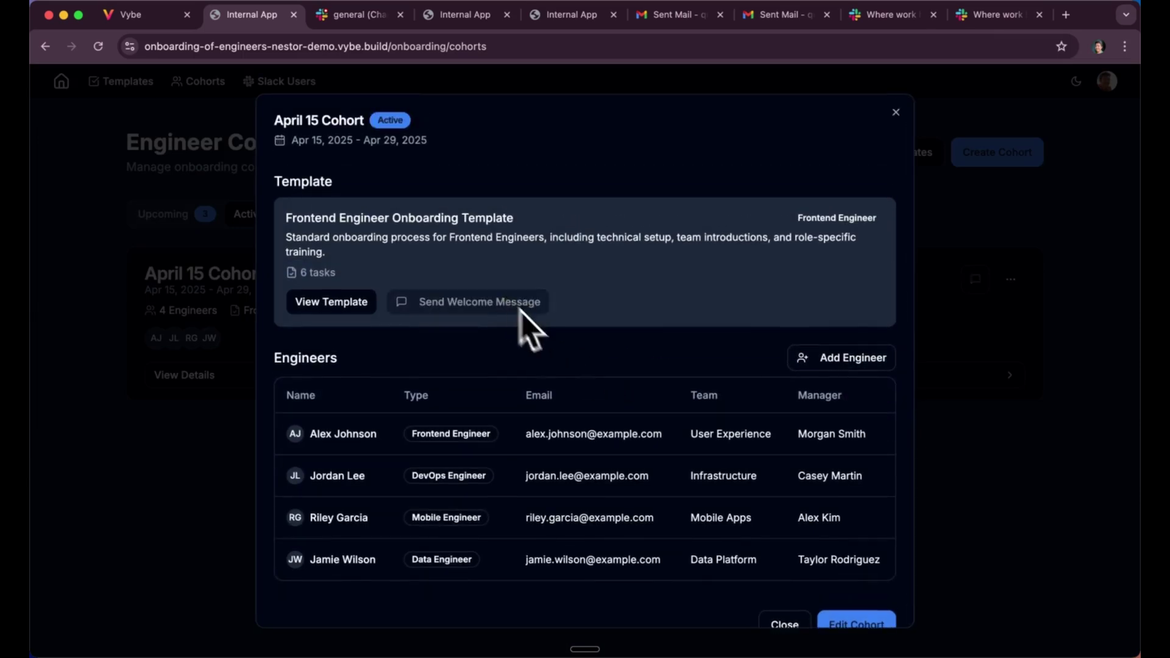
# - Load Slack's #general channel and confirm the April 15 Cohort welcome message was posted
pyautogui.click(394, 47)
pyautogui.write('https://app.slack.com/client/T08KQ0WEUSK/C08NMSWQ4DR')
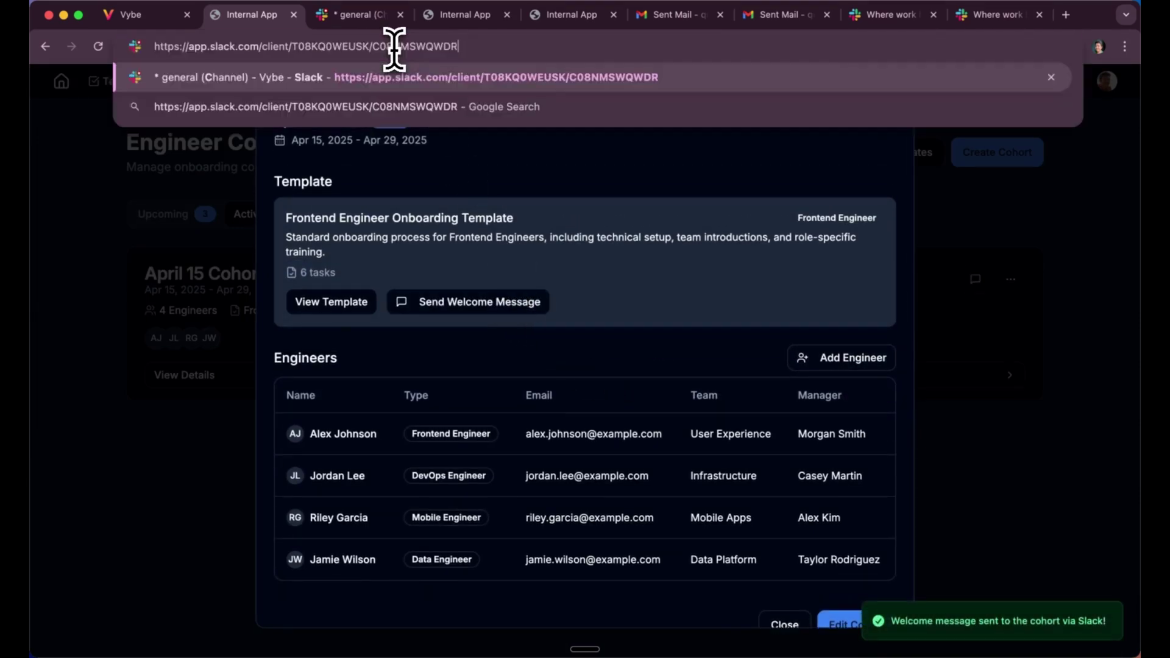
pyautogui.press('Return')
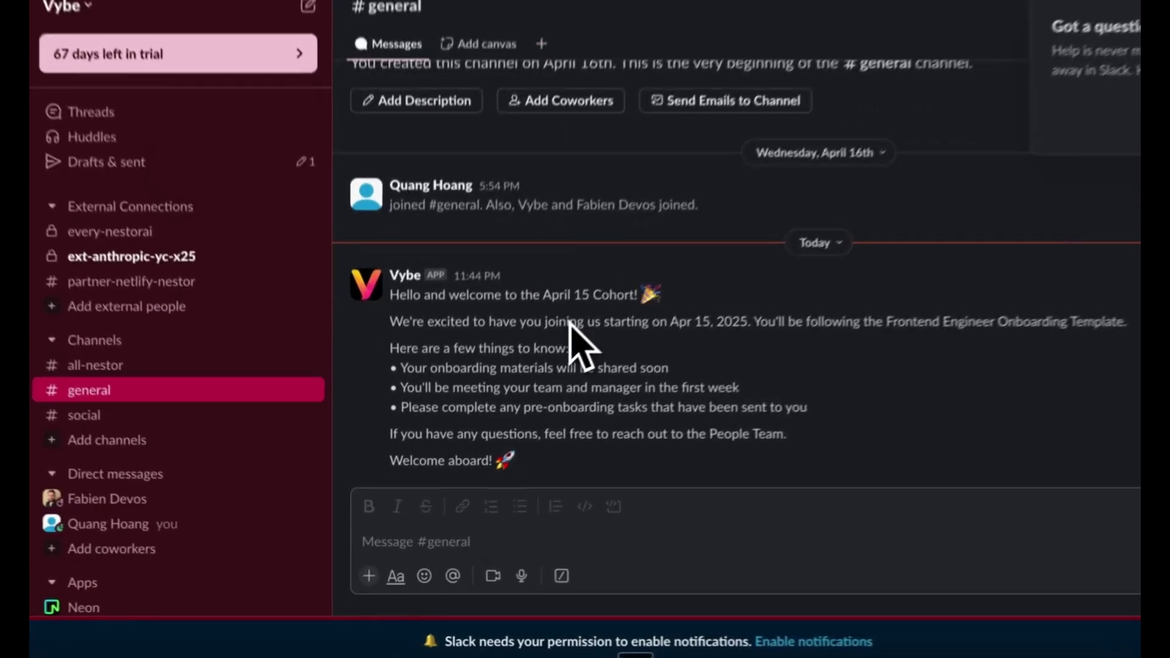
pyautogui.moveTo(393, 284); pyautogui.dragTo(536, 421)
pyautogui.click(536, 421)
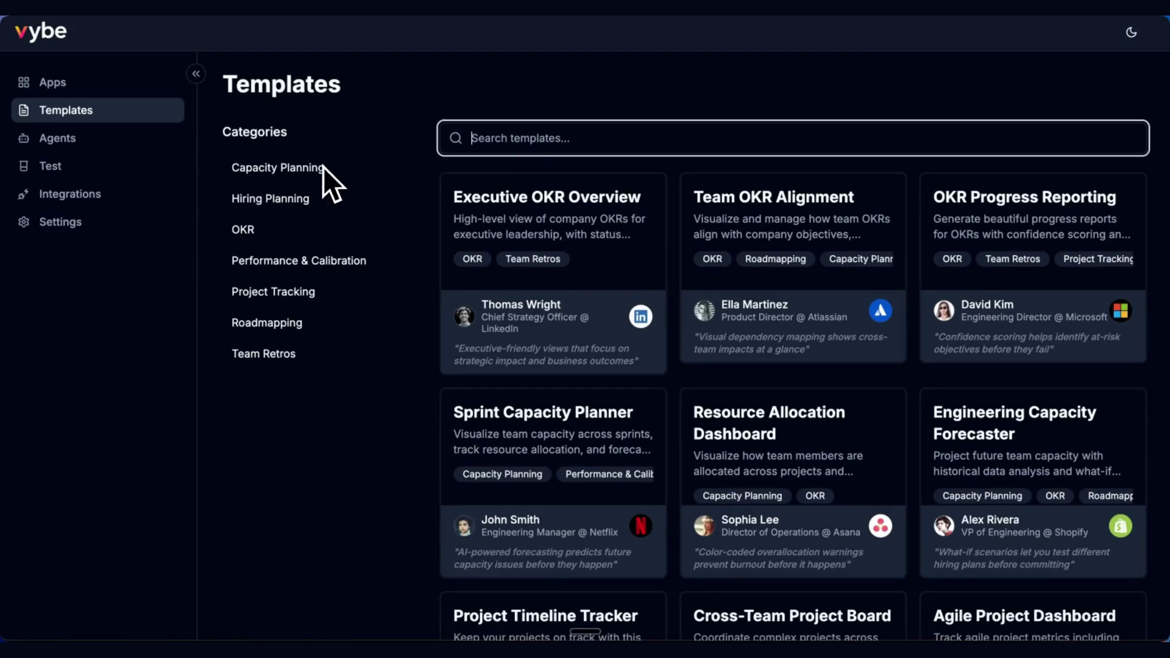
# - Filter the templates by Capacity Planning, then switch to Performance & Calibration
pyautogui.click(316, 172)
pyautogui.click(316, 268)
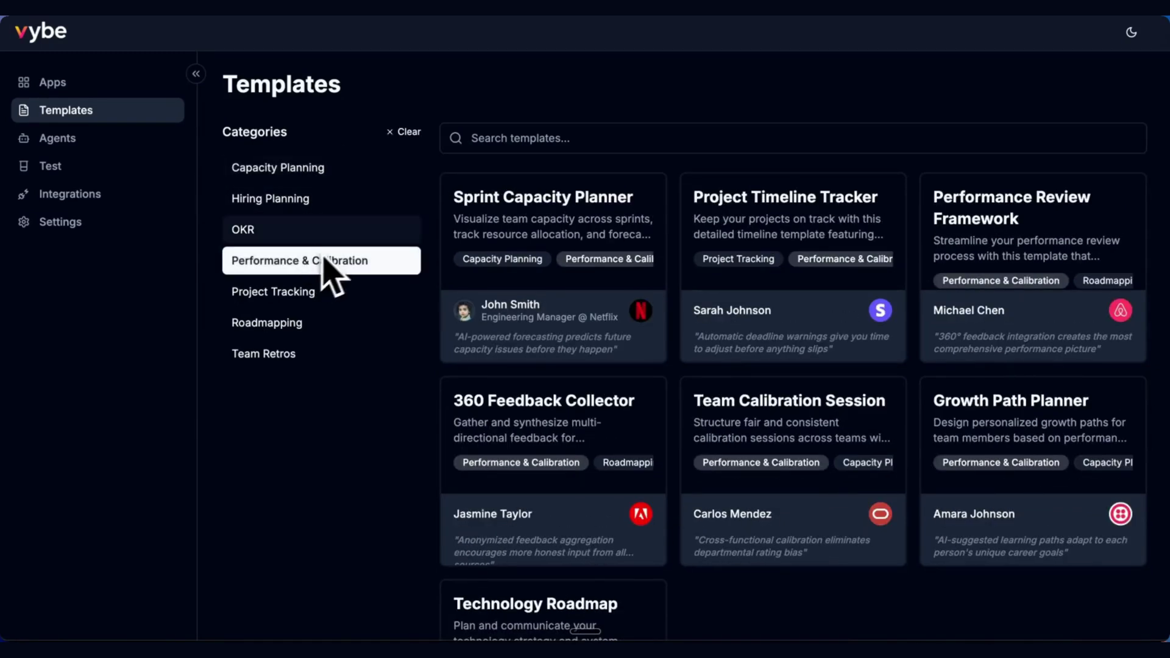